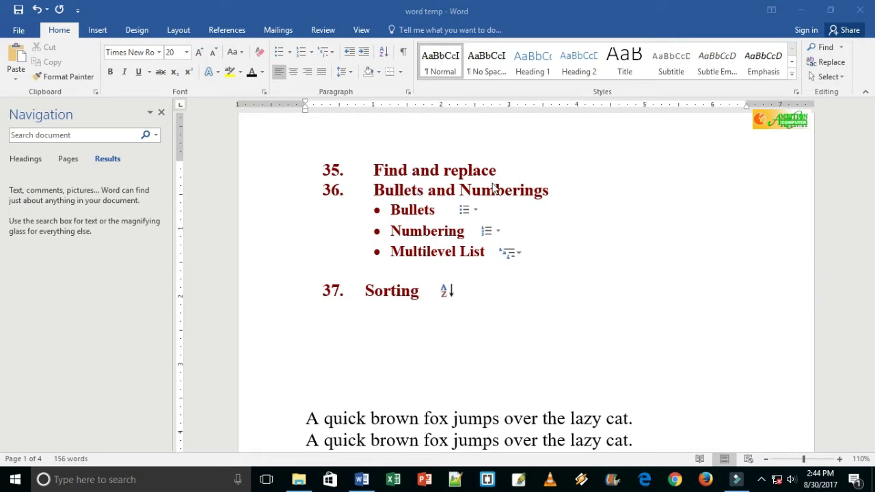
Search the document for the word 'cat', then clear the search.
{"action": "scroll", "coordinate": [464, 214], "scroll_direction": "down", "scroll_amount": 2}
{"action": "scroll", "coordinate": [445, 244], "scroll_direction": "down", "scroll_amount": 1}
{"action": "scroll", "coordinate": [438, 271], "scroll_direction": "down", "scroll_amount": 1}
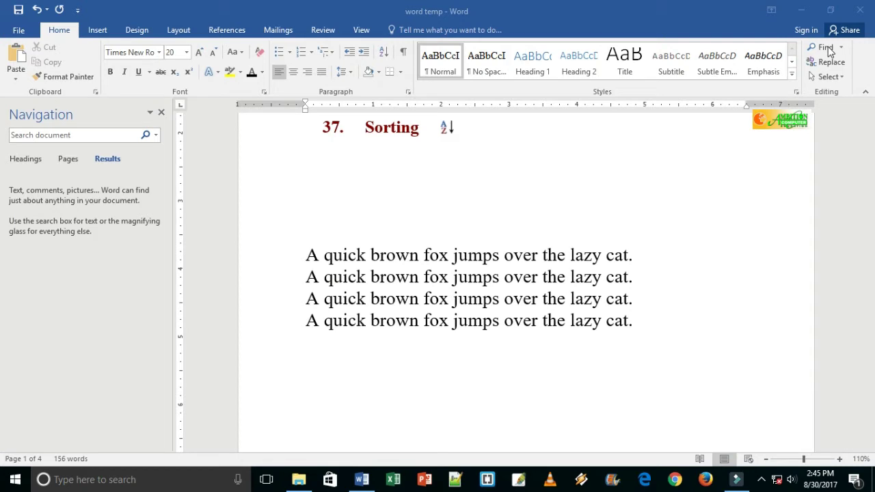
{"action": "left_click", "coordinate": [842, 47]}
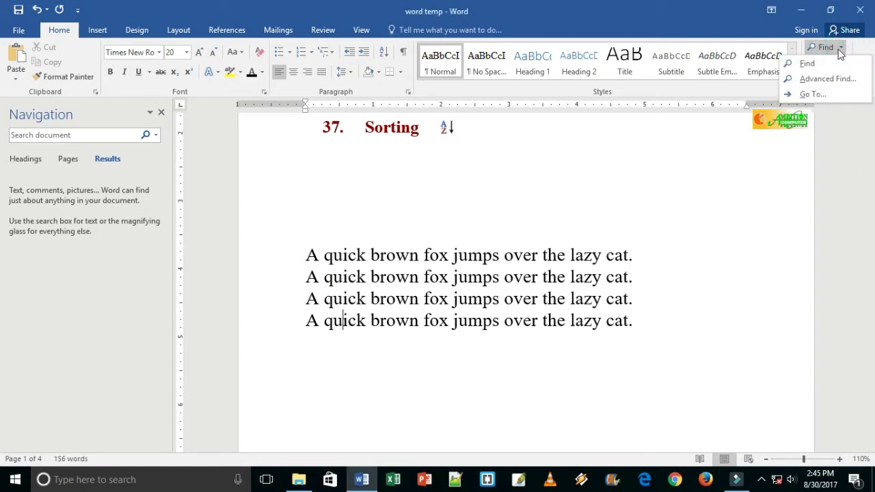
{"action": "left_click", "coordinate": [807, 64]}
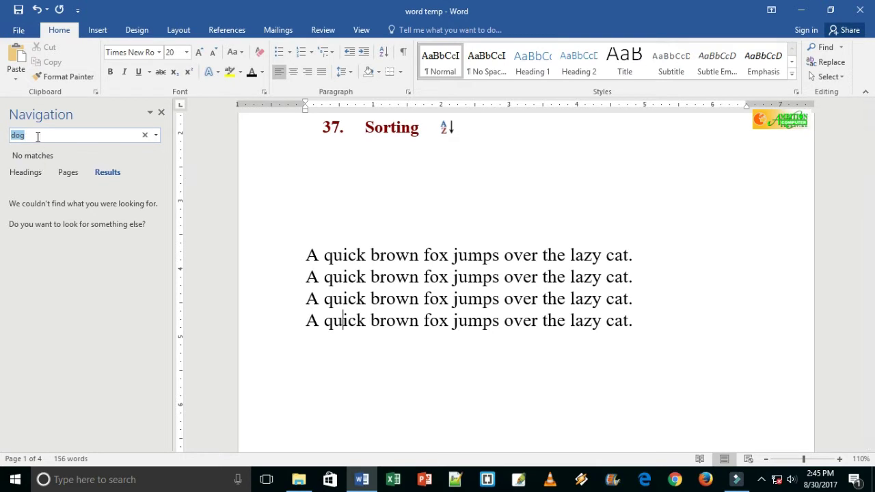
{"action": "type", "text": "cat"}
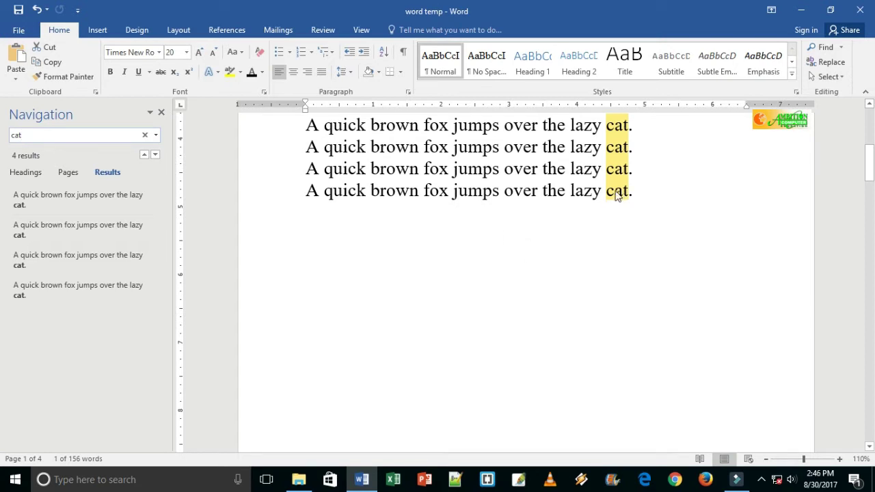
{"action": "key", "text": "Escape"}
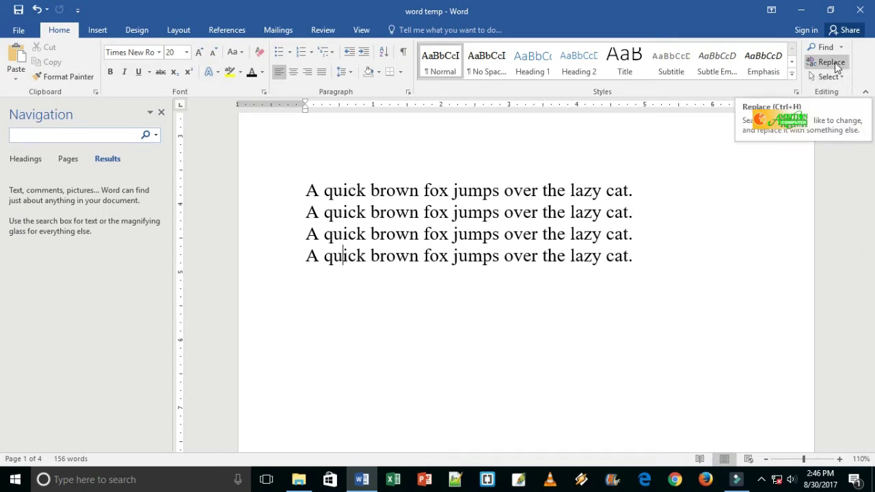
In Find and Replace, replace every 'cat' with 'dog' using Replace All.
{"action": "left_click", "coordinate": [834, 62]}
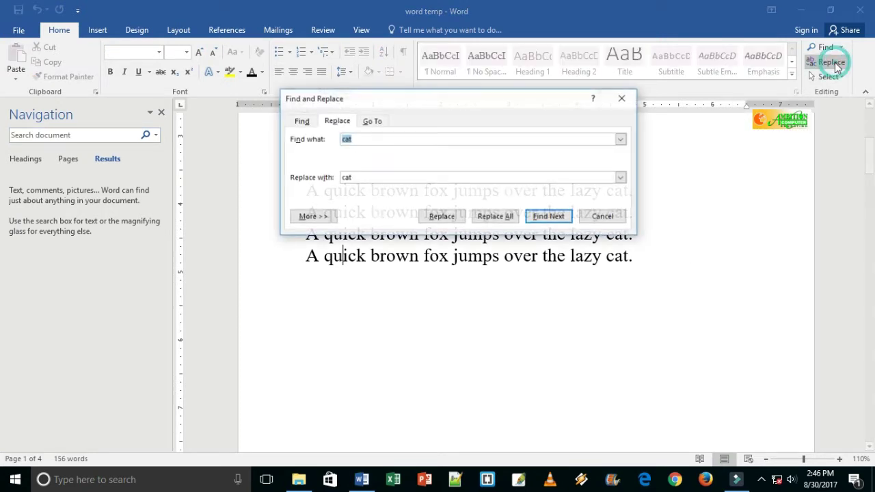
{"action": "left_click_drag", "start_coordinate": [463, 103], "coordinate": [478, 294]}
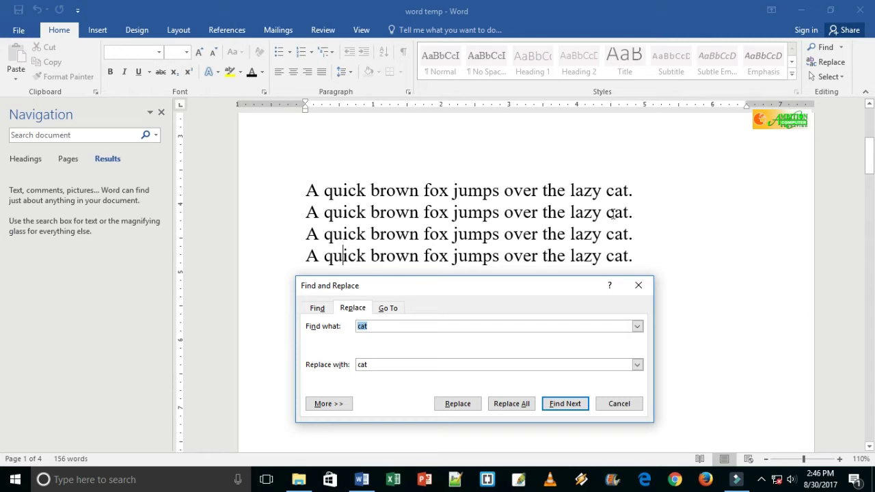
{"action": "left_click", "coordinate": [367, 327]}
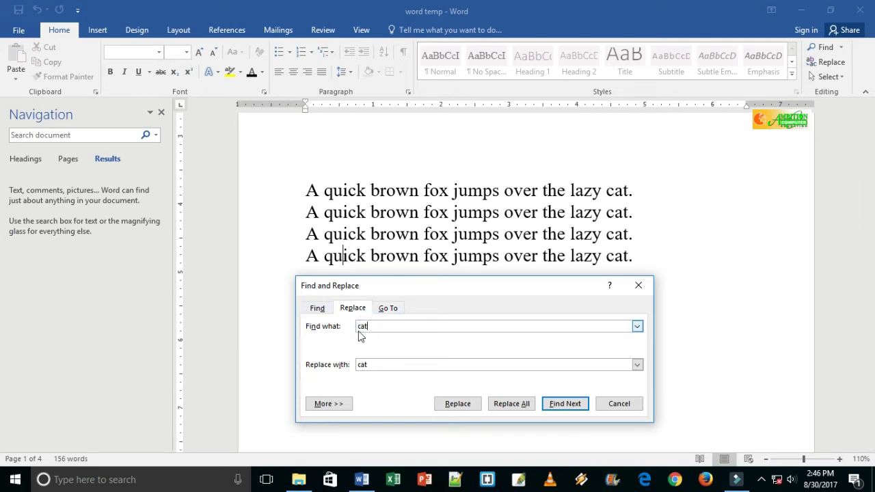
{"action": "left_click_drag", "start_coordinate": [528, 288], "coordinate": [532, 281]}
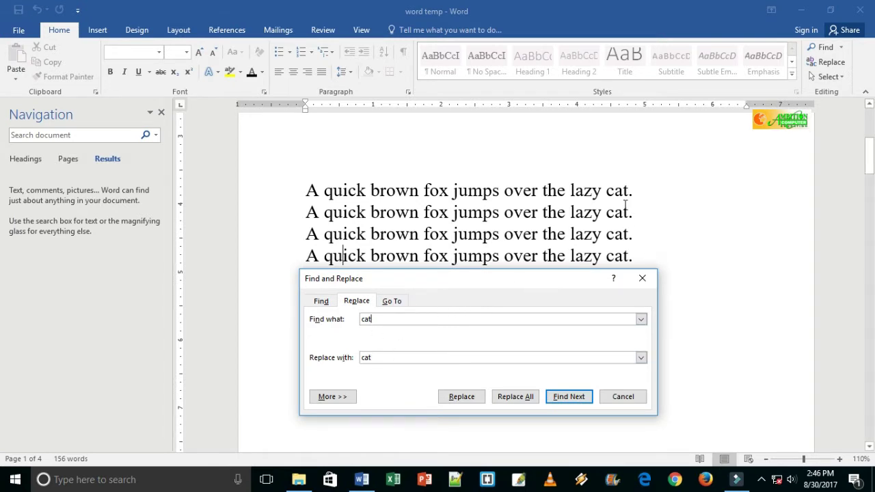
{"action": "double_click", "coordinate": [376, 357]}
{"action": "type", "text": "d"}
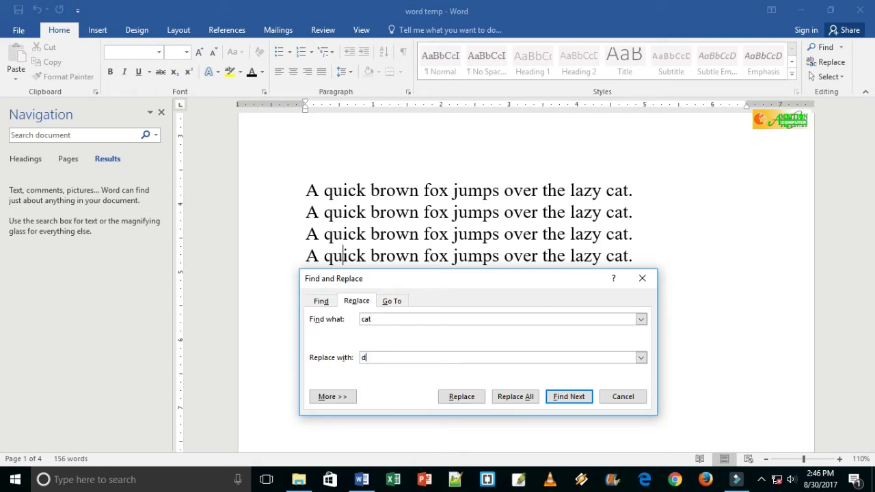
{"action": "type", "text": "og"}
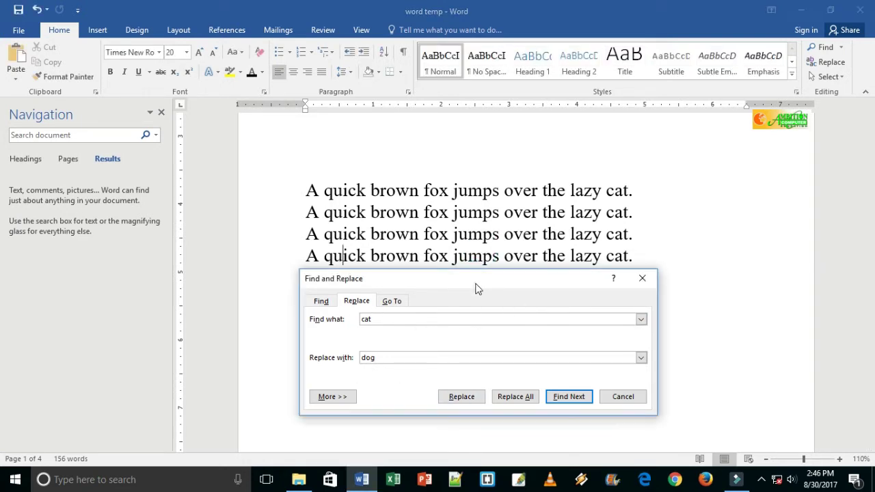
{"action": "left_click_drag", "start_coordinate": [475, 287], "coordinate": [477, 256]}
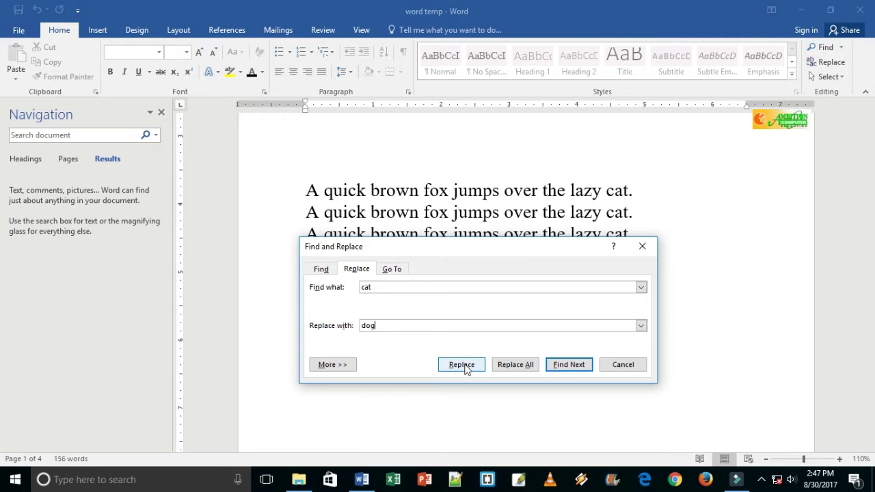
{"action": "left_click", "coordinate": [521, 367]}
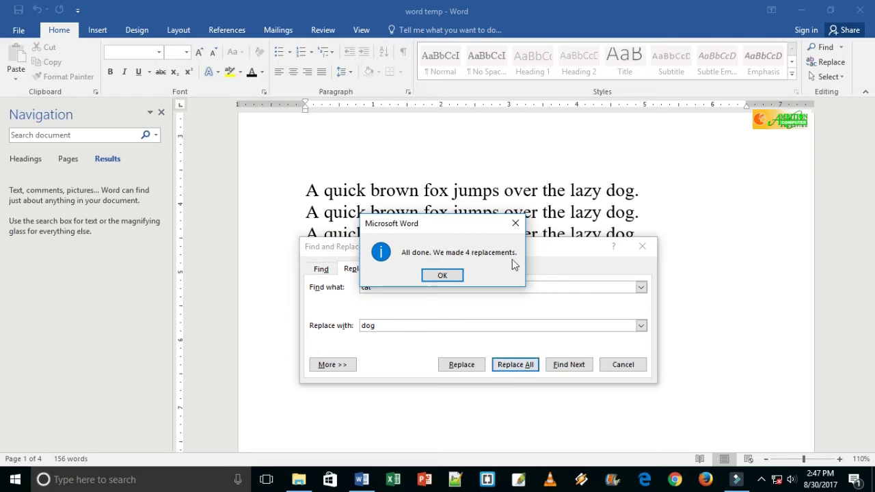
Acknowledge the 4 replacements, close Find and Replace, and review the 'lazy dog' sentences.
{"action": "left_click", "coordinate": [443, 276]}
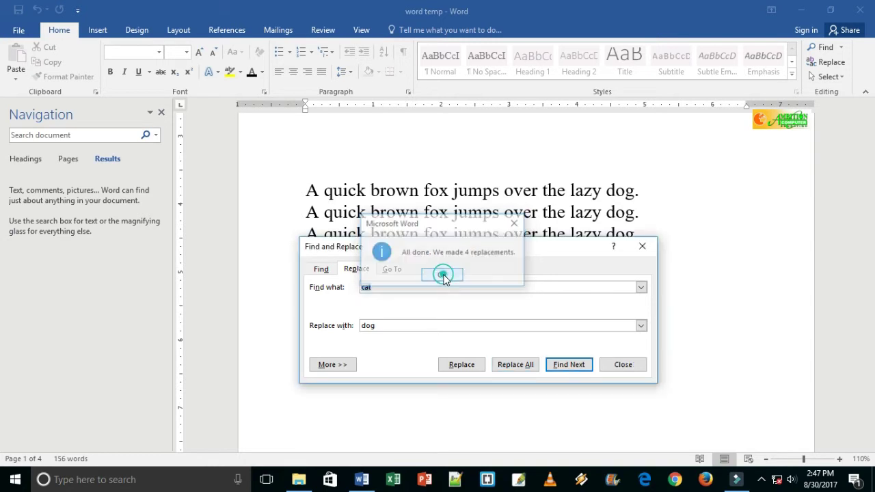
{"action": "left_click", "coordinate": [621, 369]}
{"action": "scroll", "coordinate": [614, 359], "scroll_direction": "up", "scroll_amount": 2}
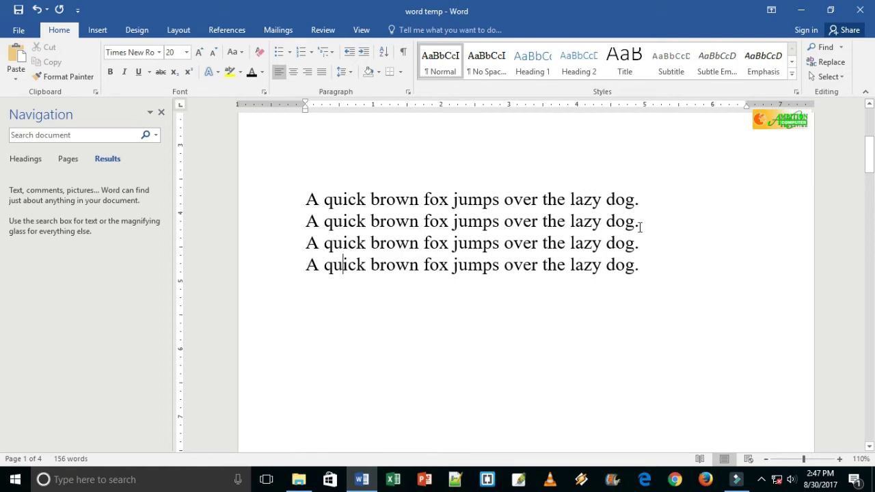
{"action": "scroll", "coordinate": [580, 282], "scroll_direction": "up", "scroll_amount": 5}
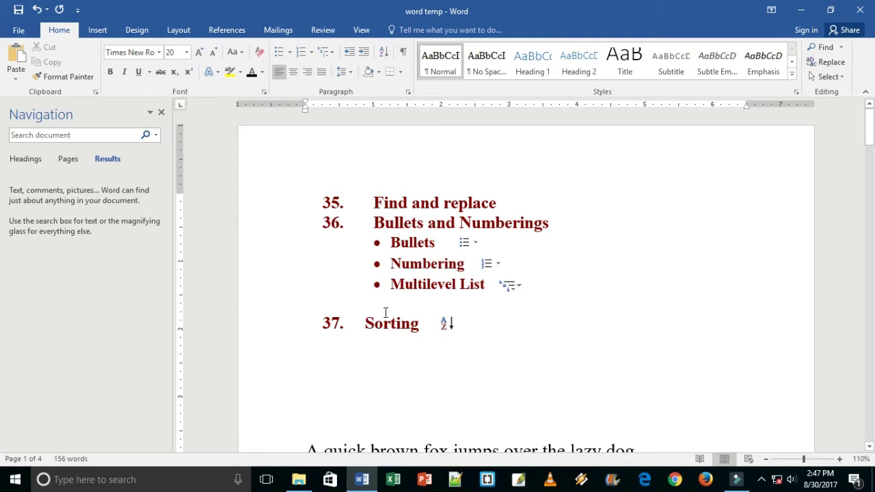
{"action": "scroll", "coordinate": [383, 260], "scroll_direction": "down", "scroll_amount": 1}
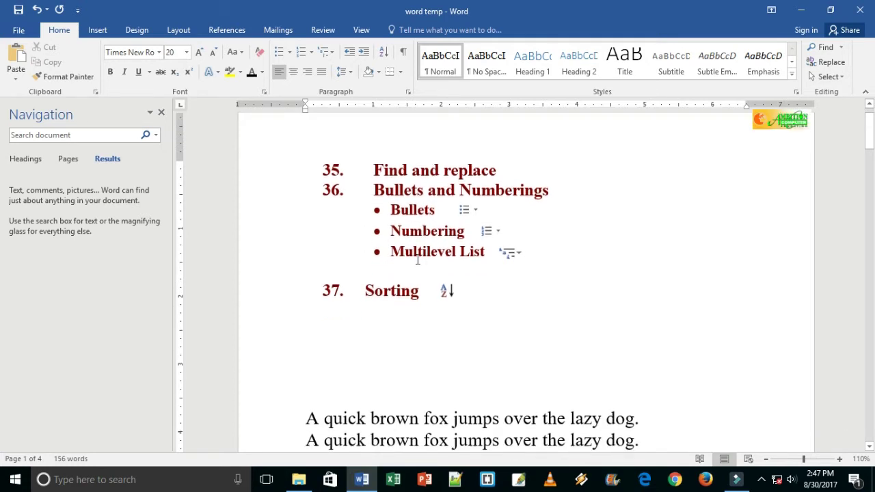
Give the four 'lazy dog' sentences arrow bullets.
{"action": "scroll", "coordinate": [383, 266], "scroll_direction": "down", "scroll_amount": 1}
{"action": "scroll", "coordinate": [370, 280], "scroll_direction": "down", "scroll_amount": 1}
{"action": "scroll", "coordinate": [364, 293], "scroll_direction": "down", "scroll_amount": 1}
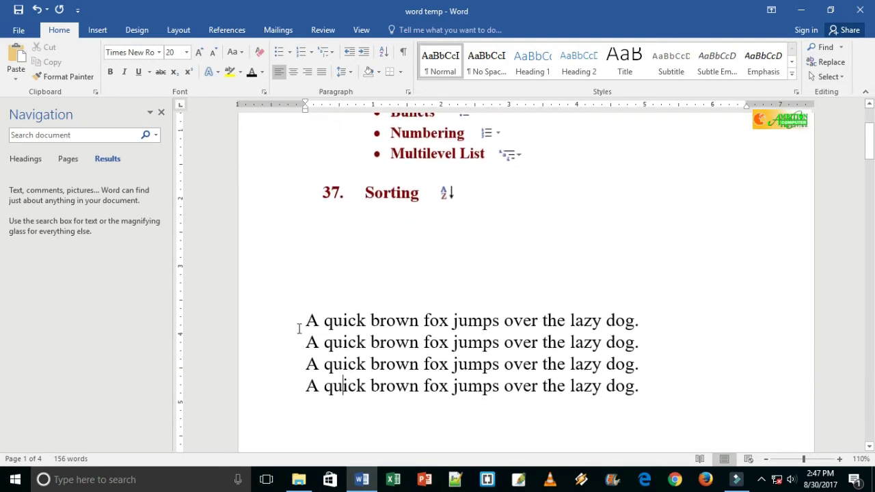
{"action": "mouse_move", "coordinate": [306, 317]}
{"action": "left_mouse_down"}
{"action": "mouse_move", "coordinate": [350, 342]}
{"action": "mouse_move", "coordinate": [591, 393]}
{"action": "mouse_move", "coordinate": [659, 395]}
{"action": "left_mouse_up"}
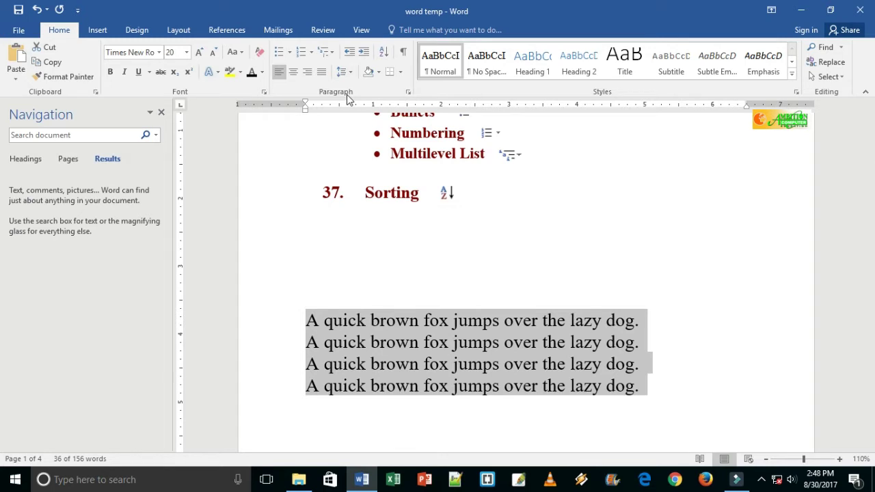
{"action": "left_click", "coordinate": [290, 54]}
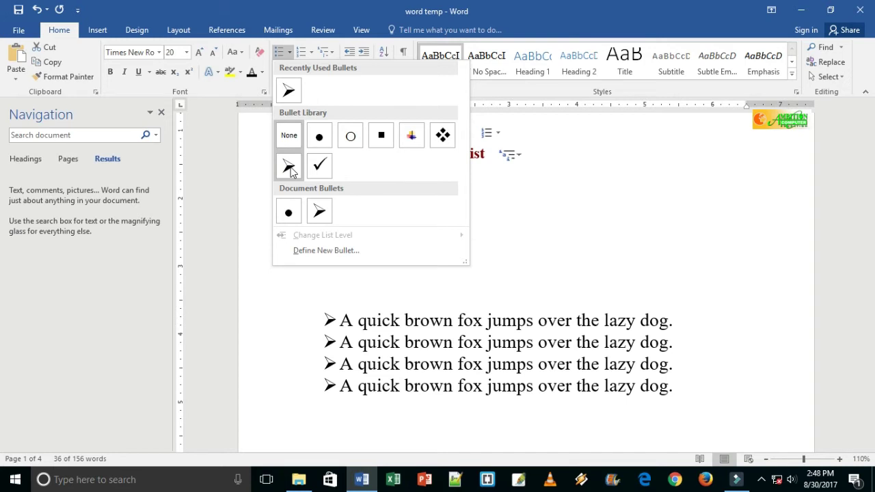
{"action": "left_click", "coordinate": [290, 167]}
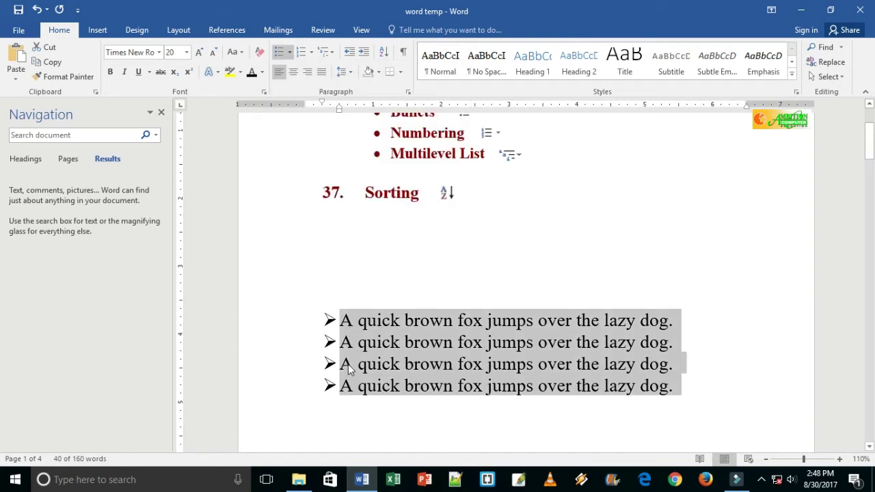
Add test lines 'fgfgfcgfdg' and 'fghfgh' below, ending unbulleted, then delete them.
{"action": "key", "text": "Right"}
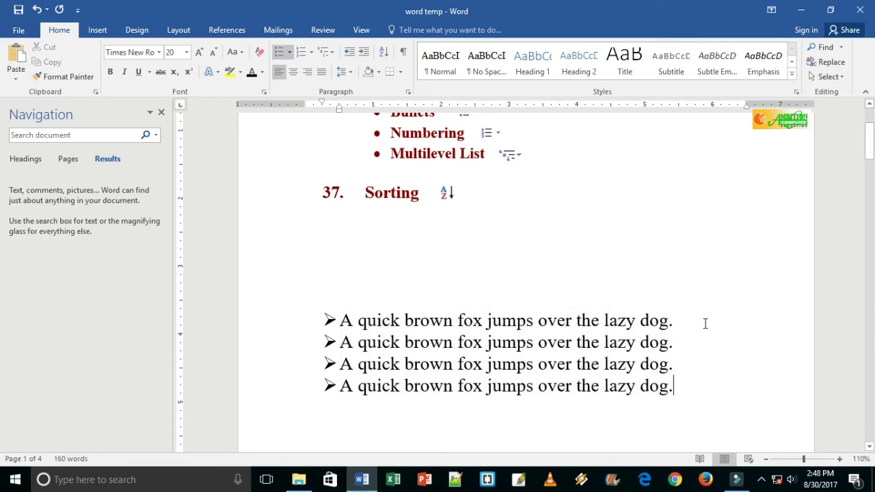
{"action": "key", "text": "Return"}
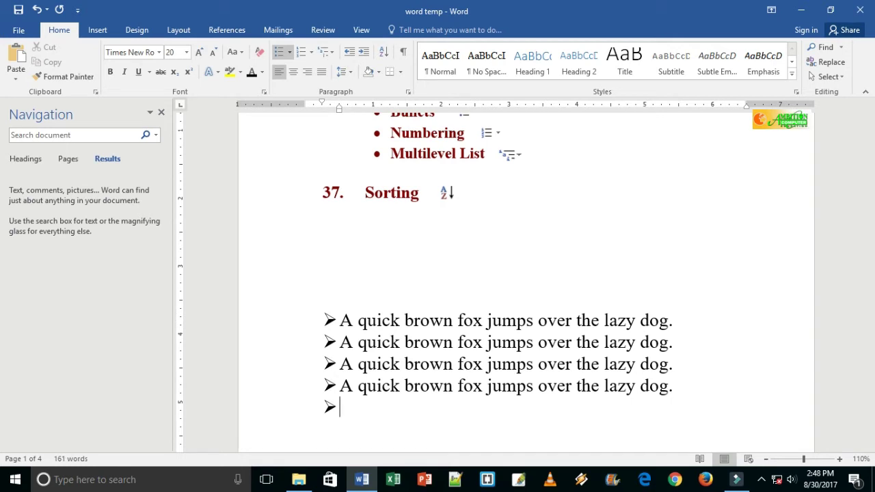
{"action": "type", "text": "fgfg"}
{"action": "type", "text": "fcgfdg"}
{"action": "key", "text": "Return"}
{"action": "key", "text": "BackSpace"}
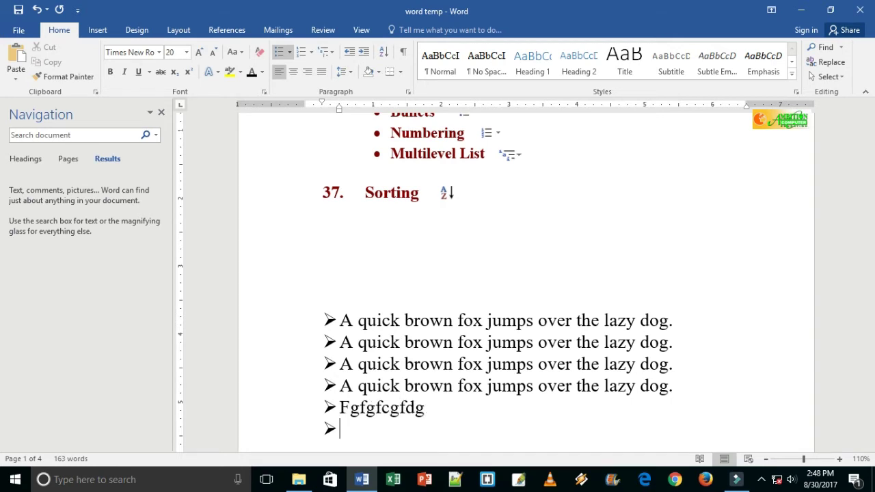
{"action": "type", "text": "fghfgh"}
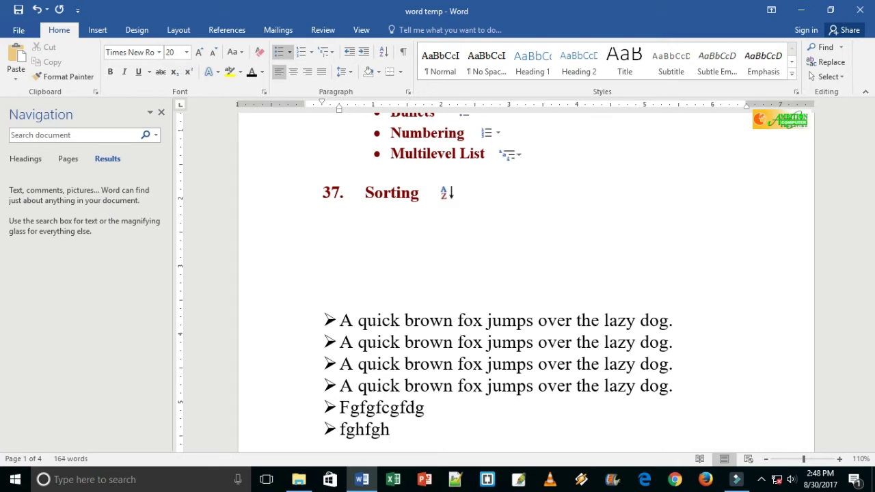
{"action": "key", "text": "Return"}
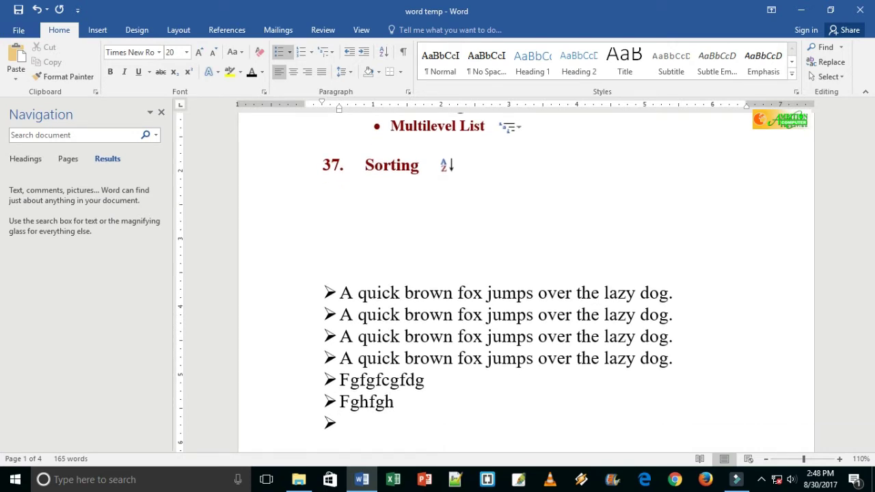
{"action": "key", "text": "BackSpace"}
{"action": "type", "text": "fghfgh"}
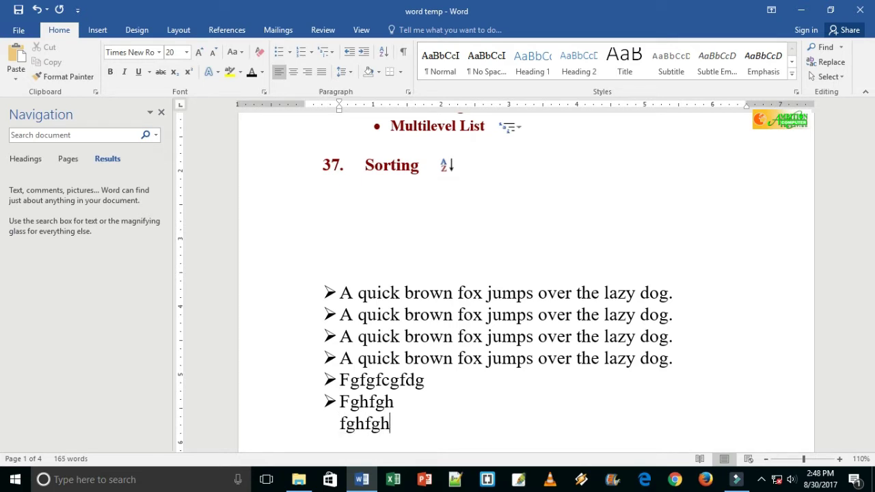
{"action": "key", "text": "Return"}
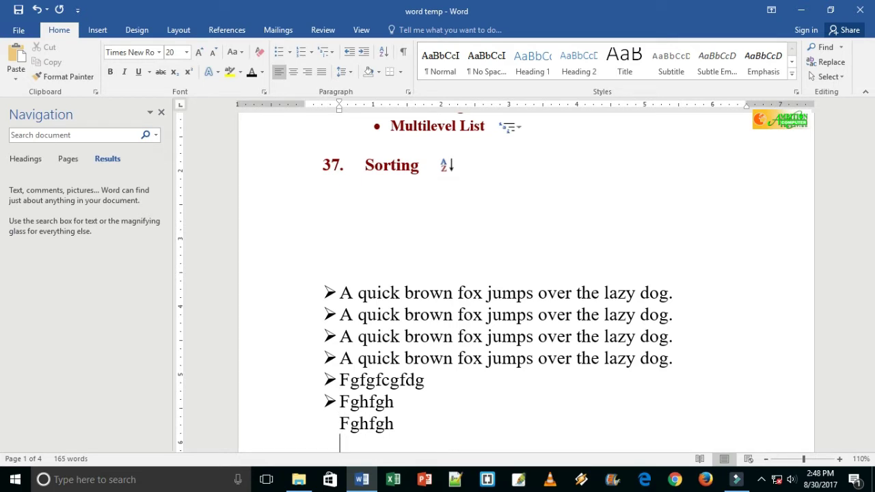
{"action": "left_click", "coordinate": [280, 376], "text": "shift"}
{"action": "key", "text": "Delete"}
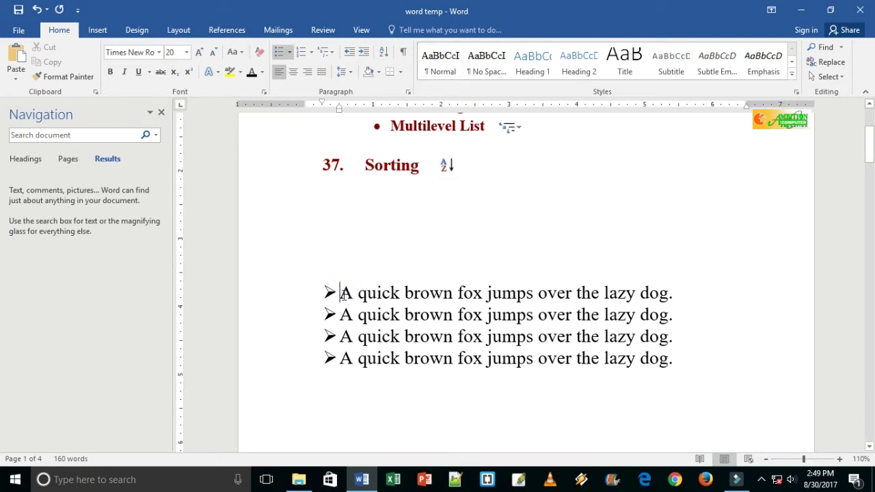
Replace the arrow bullets on the four sentences with 1. 2. 3. numbering.
{"action": "mouse_move", "coordinate": [341, 294]}
{"action": "left_mouse_down"}
{"action": "mouse_move", "coordinate": [386, 362]}
{"action": "mouse_move", "coordinate": [707, 351]}
{"action": "left_mouse_up"}
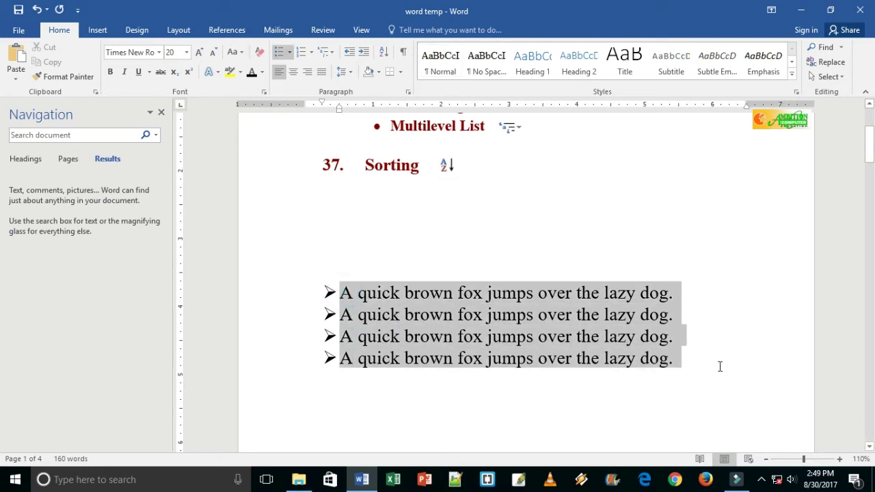
{"action": "left_click", "coordinate": [279, 55]}
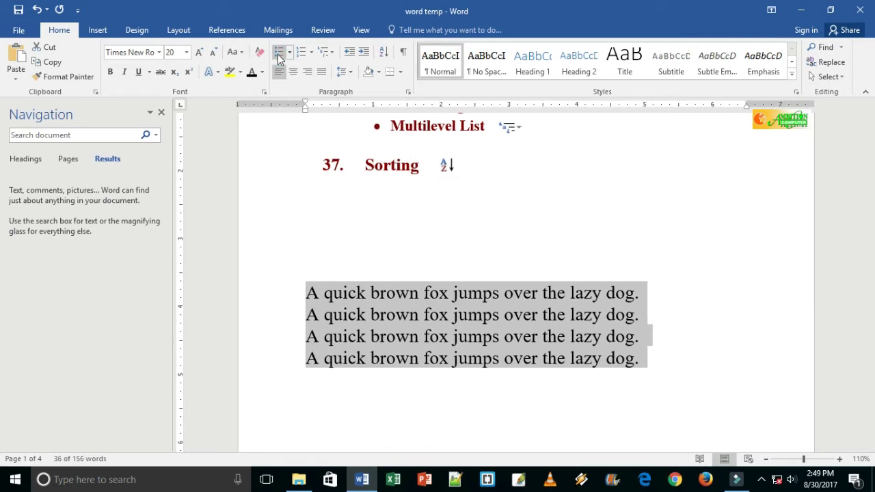
{"action": "scroll", "coordinate": [435, 260], "scroll_direction": "up", "scroll_amount": 5}
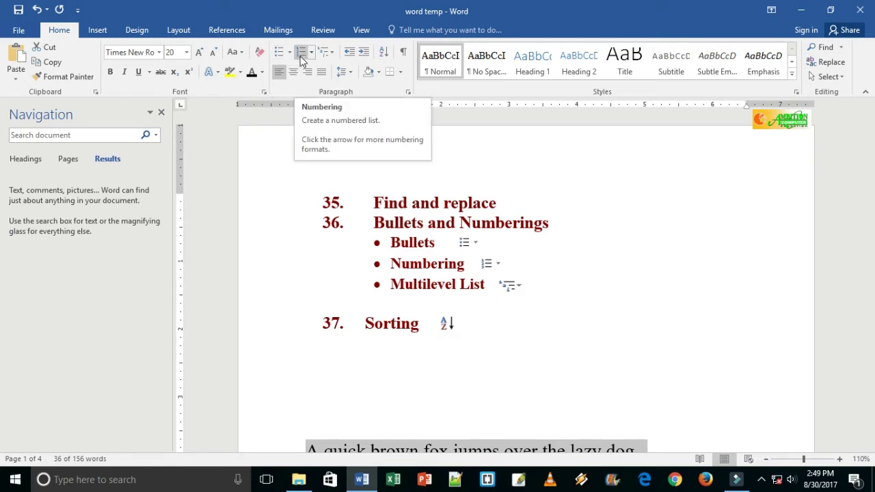
{"action": "scroll", "coordinate": [336, 348], "scroll_direction": "down", "scroll_amount": 1}
{"action": "scroll", "coordinate": [338, 354], "scroll_direction": "down", "scroll_amount": 2}
{"action": "scroll", "coordinate": [322, 328], "scroll_direction": "down", "scroll_amount": 2}
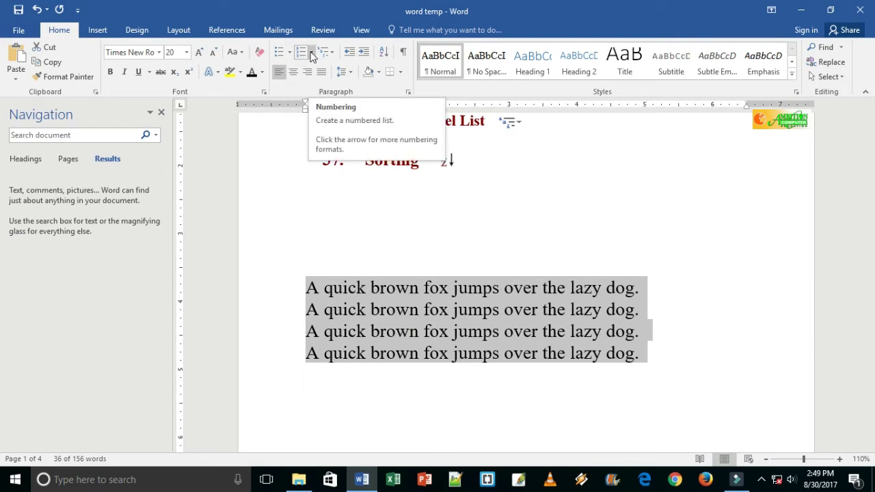
{"action": "left_click", "coordinate": [311, 55]}
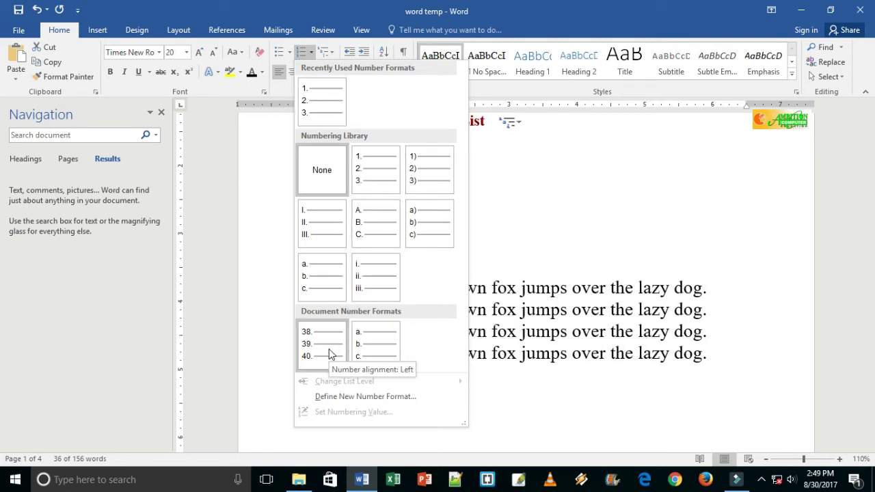
{"action": "left_click", "coordinate": [368, 176]}
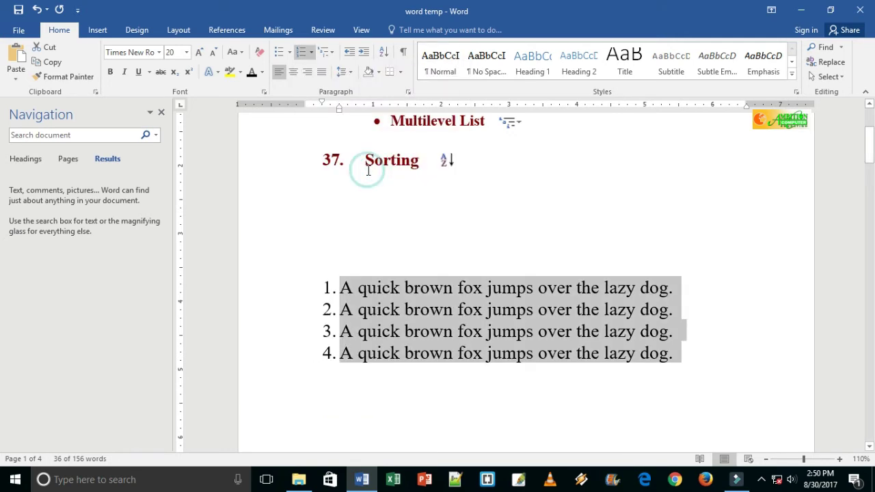
{"action": "left_click", "coordinate": [359, 373]}
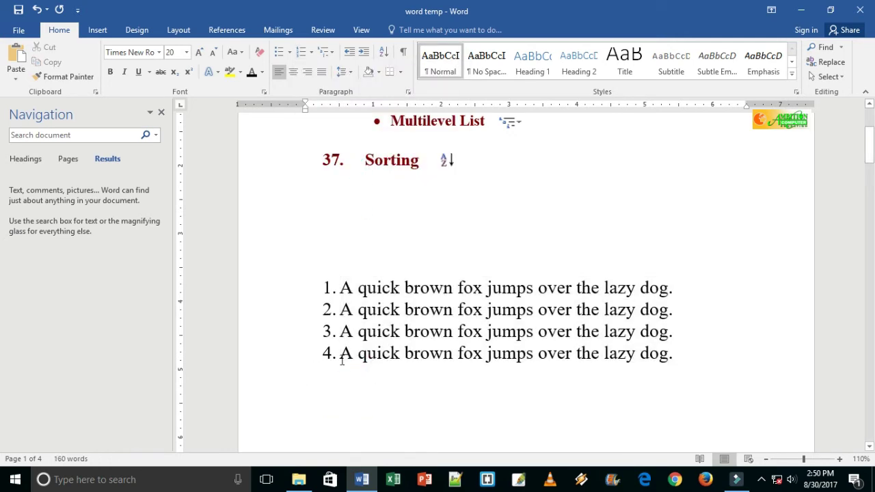
Test adding numbered item 5 'kjukjhk', then undo the extra items.
{"action": "left_click", "coordinate": [673, 356]}
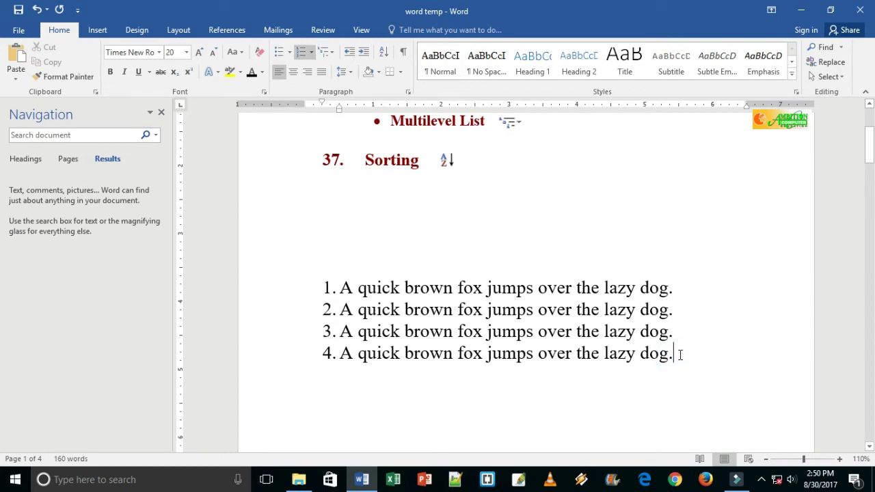
{"action": "key", "text": "Return"}
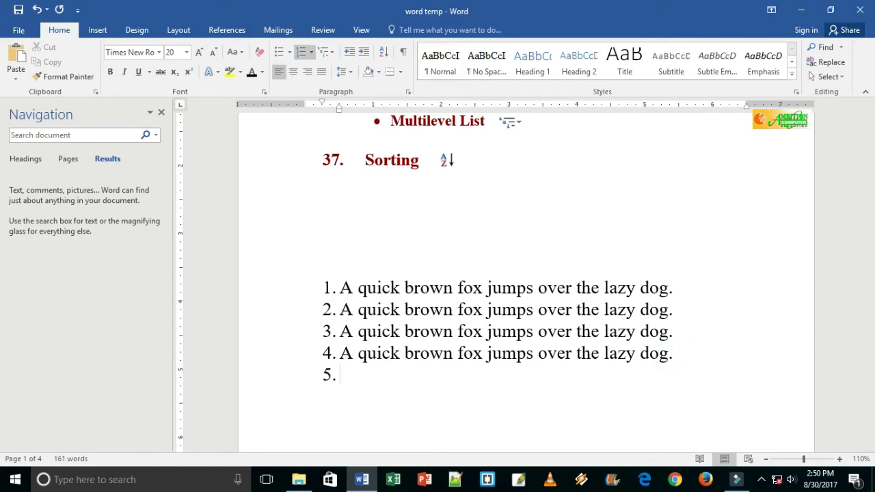
{"action": "type", "text": "kju"}
{"action": "type", "text": "kjhk"}
{"action": "key", "text": "Return"}
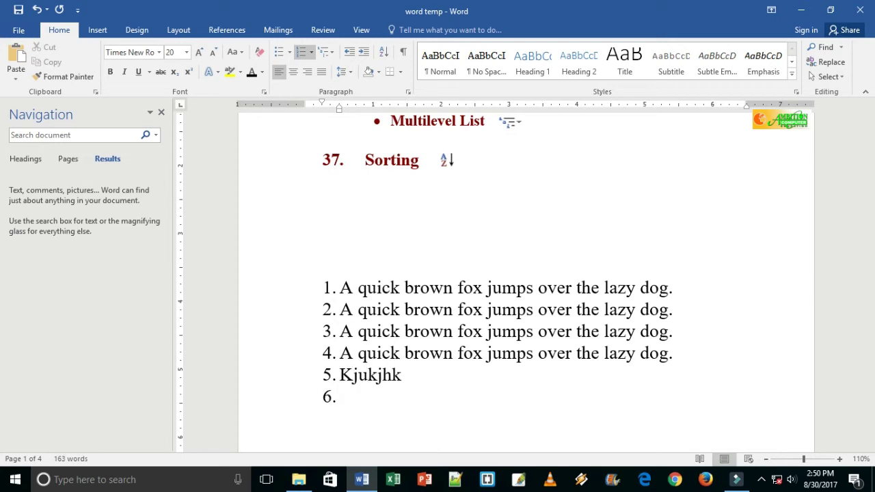
{"action": "key", "text": "ctrl+z"}
{"action": "key", "text": "ctrl+z"}
{"action": "key", "text": "ctrl+z"}
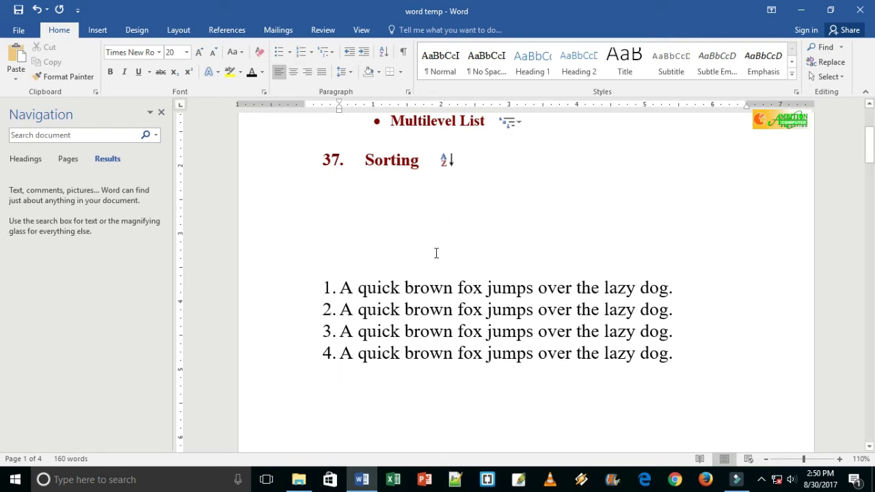
{"action": "scroll", "coordinate": [431, 259], "scroll_direction": "up", "scroll_amount": 2}
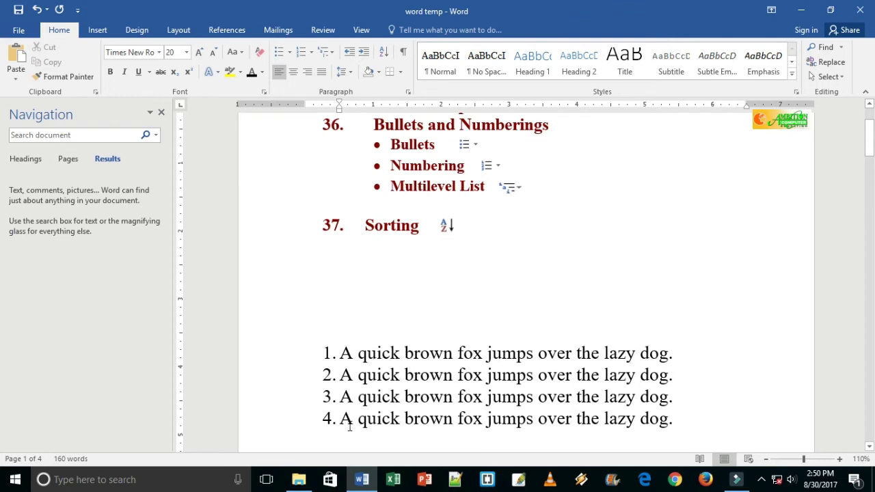
{"action": "scroll", "coordinate": [336, 256], "scroll_direction": "down", "scroll_amount": 2}
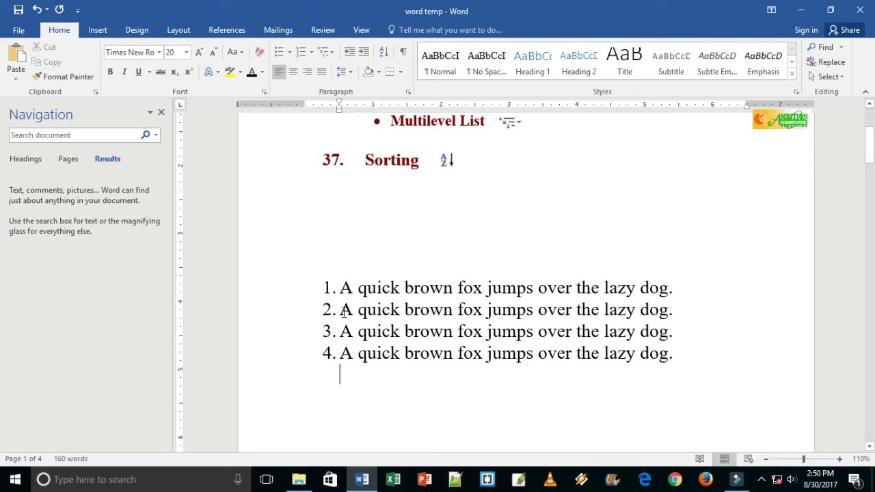
{"action": "left_click", "coordinate": [344, 313]}
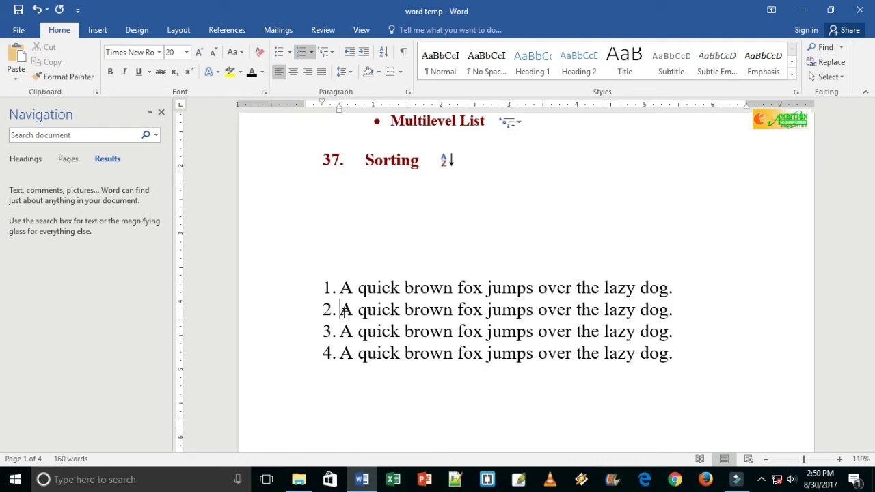
Demote items 2 and 3 with Tab to sub-items a. and b., then select the list.
{"action": "key", "text": "Tab"}
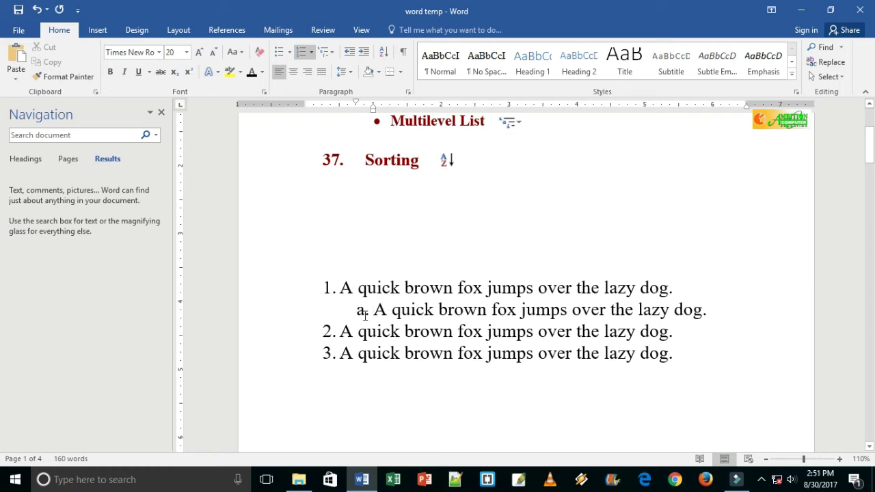
{"action": "left_click", "coordinate": [341, 331]}
{"action": "key", "text": "Tab"}
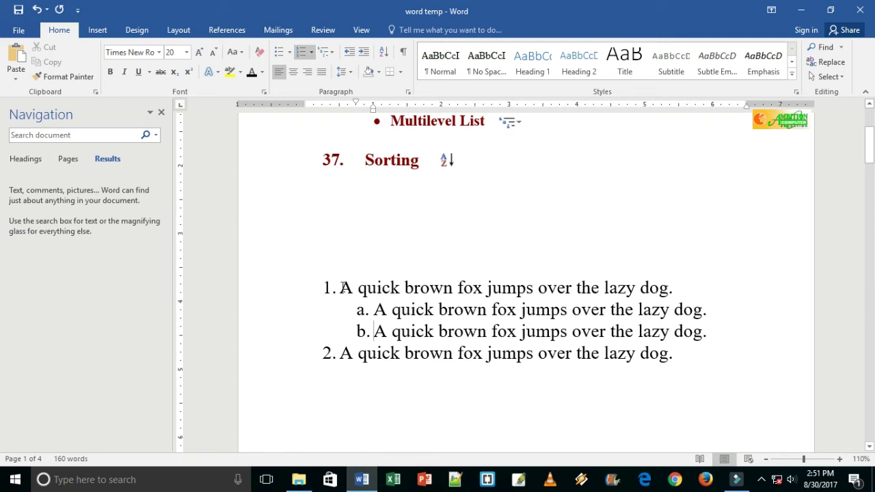
{"action": "mouse_move", "coordinate": [341, 287]}
{"action": "left_mouse_down"}
{"action": "mouse_move", "coordinate": [449, 364]}
{"action": "mouse_move", "coordinate": [606, 381]}
{"action": "left_mouse_up"}
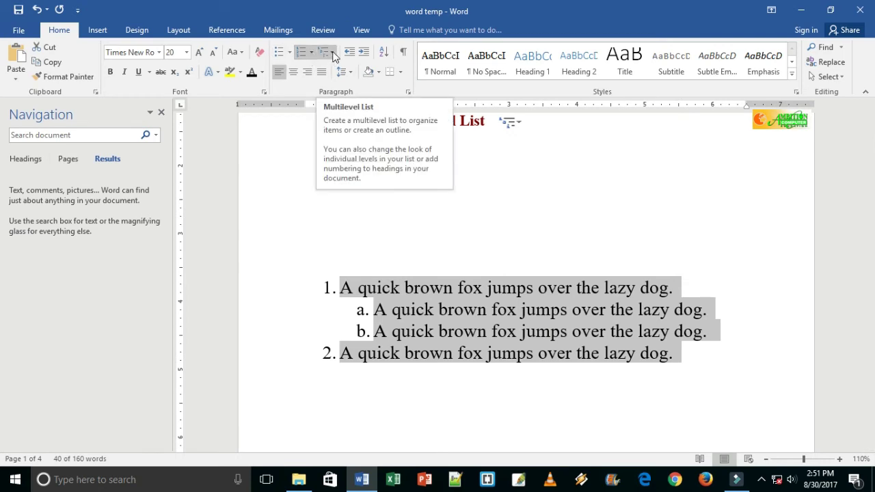
Apply the 1./a./i. multilevel list style to the selected fox sentences.
{"action": "left_click", "coordinate": [332, 54]}
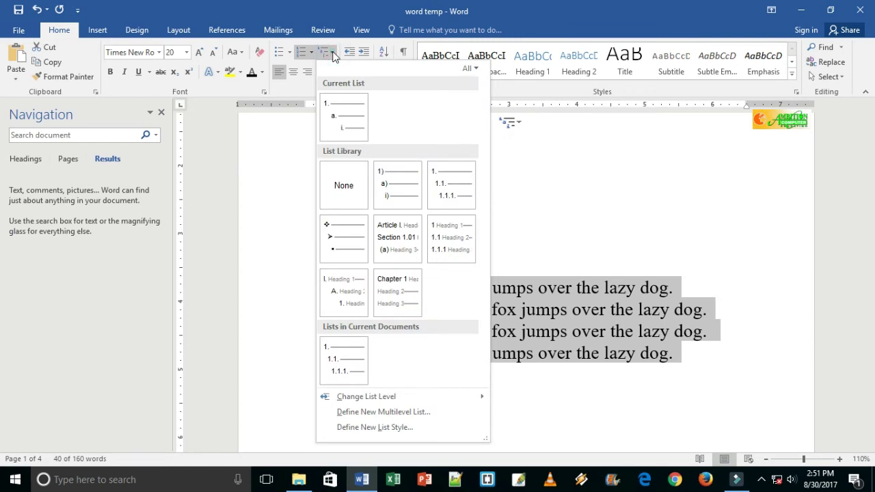
{"action": "mouse_move", "coordinate": [348, 251]}
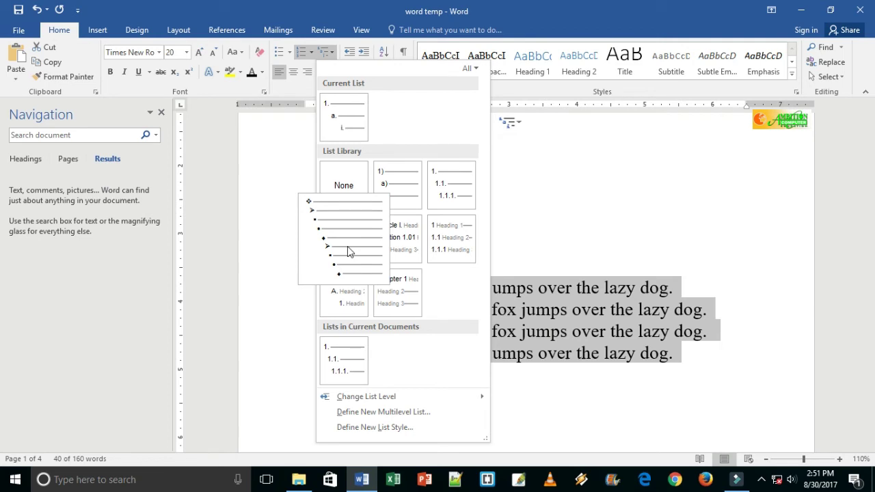
{"action": "mouse_move", "coordinate": [348, 131]}
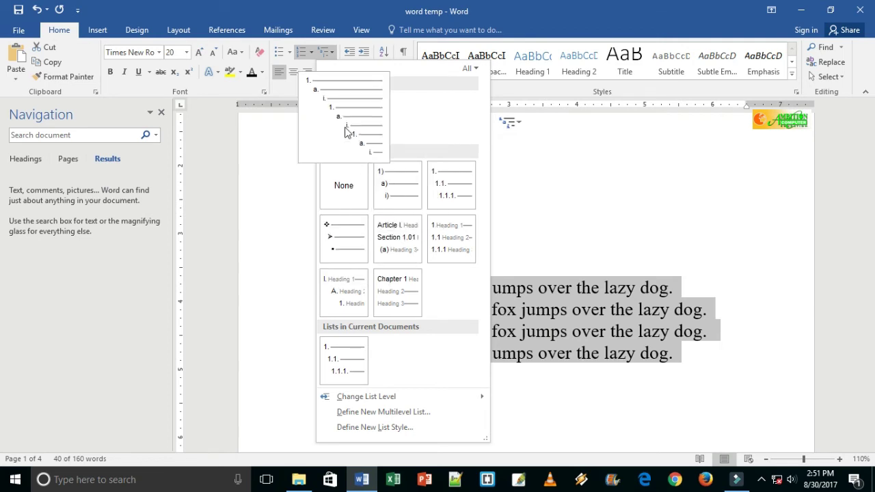
{"action": "left_click", "coordinate": [345, 130]}
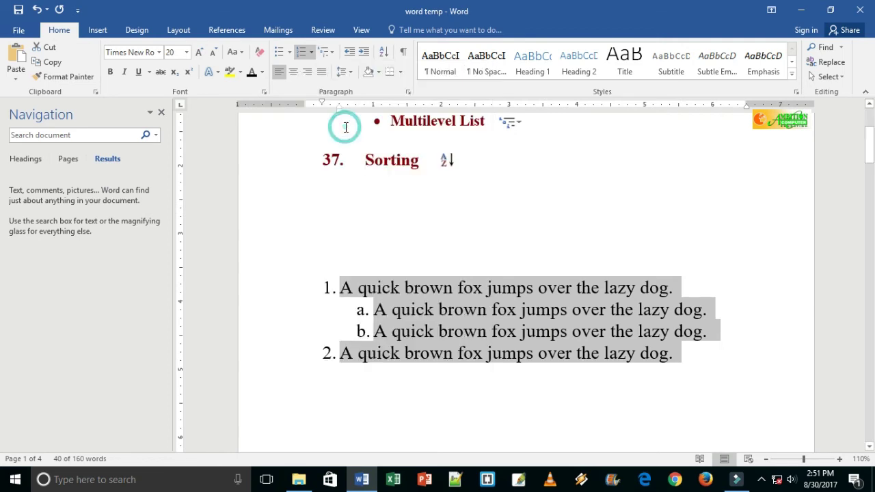
{"action": "scroll", "coordinate": [373, 353], "scroll_direction": "up", "scroll_amount": 2}
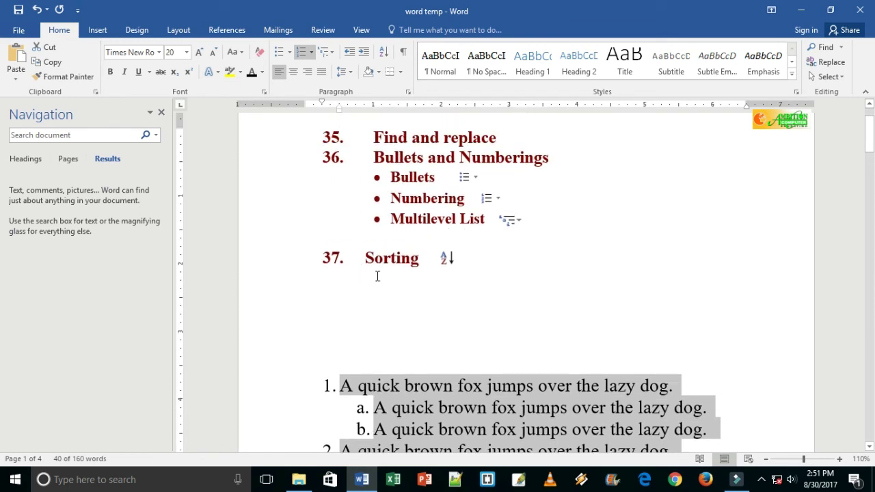
{"action": "scroll", "coordinate": [381, 277], "scroll_direction": "down", "scroll_amount": 4}
{"action": "left_click", "coordinate": [756, 312]}
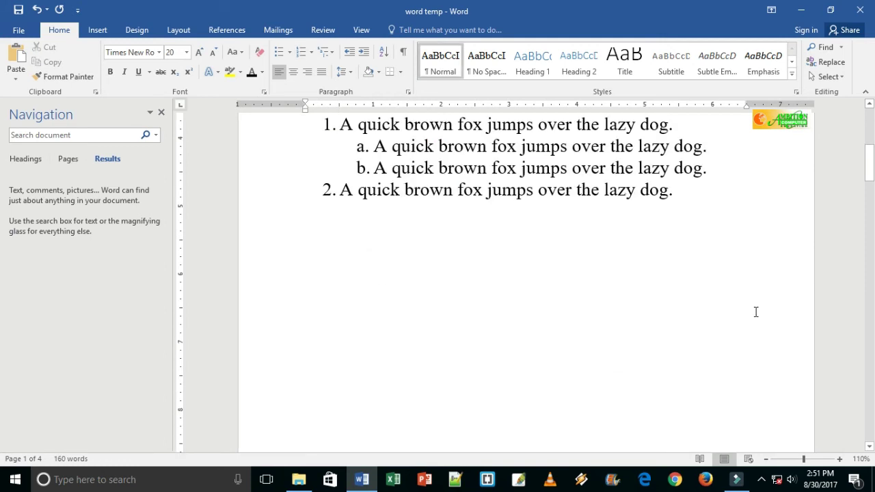
Type bell, cat, Apple, Dog and egg as separate lines below the list.
{"action": "type", "text": "bell"}
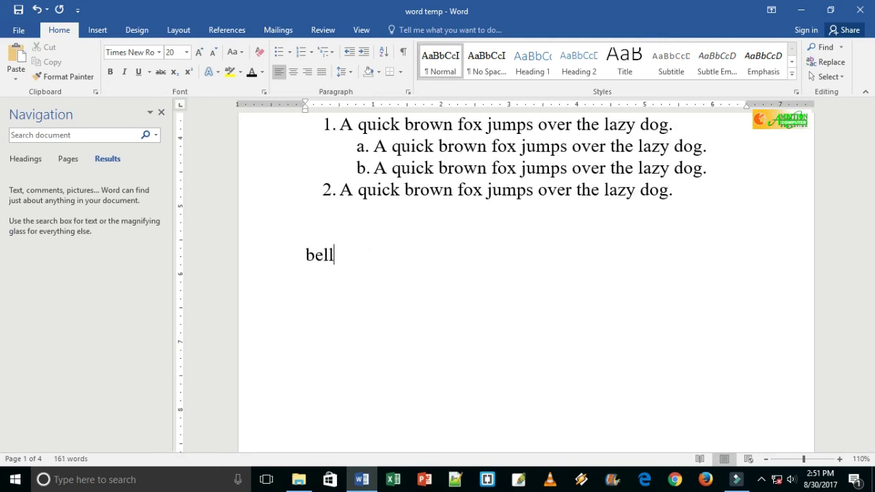
{"action": "key", "text": "Return"}
{"action": "type", "text": "cat"}
{"action": "key", "text": "Return"}
{"action": "type", "text": "Apple Dog "}
{"action": "type", "text": "egg"}
{"action": "key", "text": "Return"}
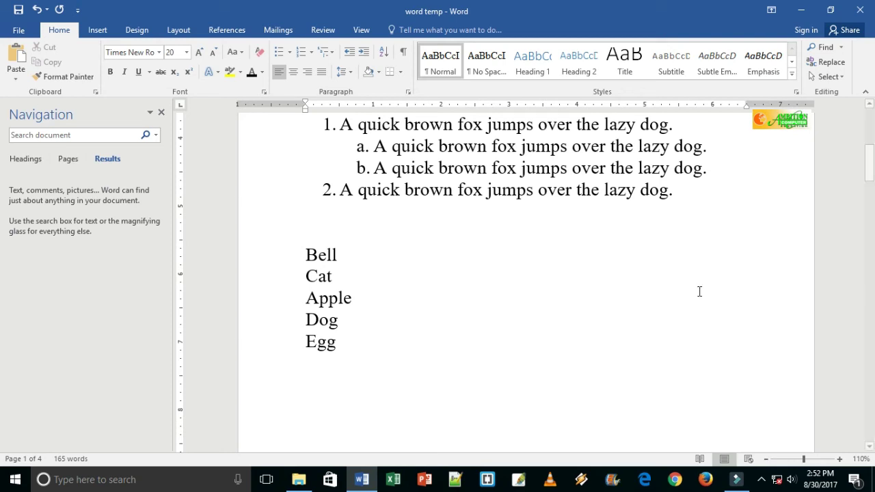
Sort the words Bell through Egg in ascending A–Z order.
{"action": "left_click", "coordinate": [305, 255]}
{"action": "left_click_drag", "start_coordinate": [305, 254], "coordinate": [345, 349]}
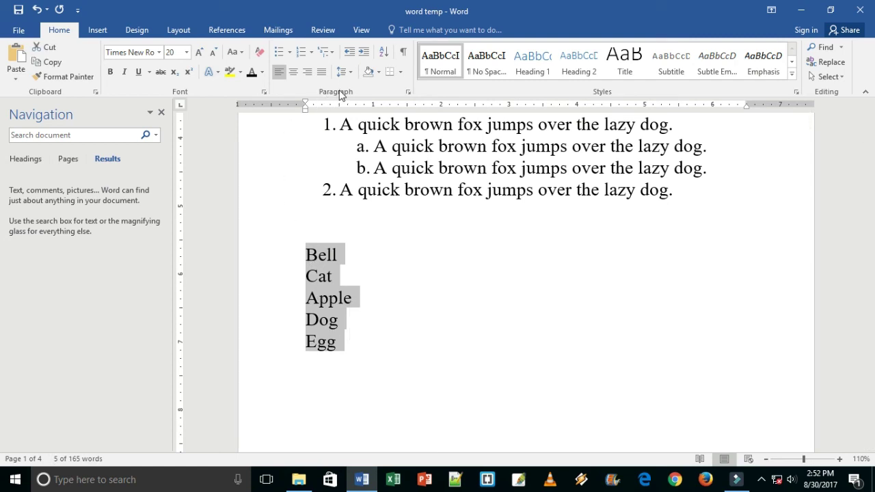
{"action": "left_click", "coordinate": [383, 57]}
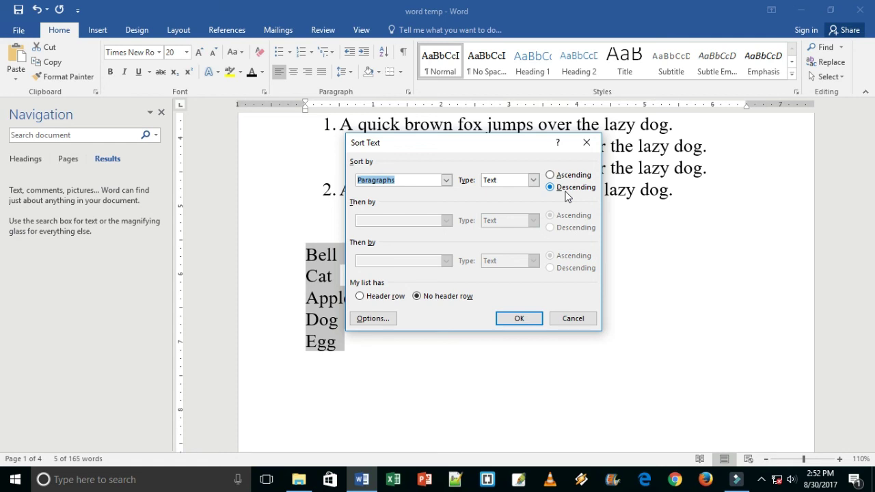
{"action": "left_click", "coordinate": [549, 176]}
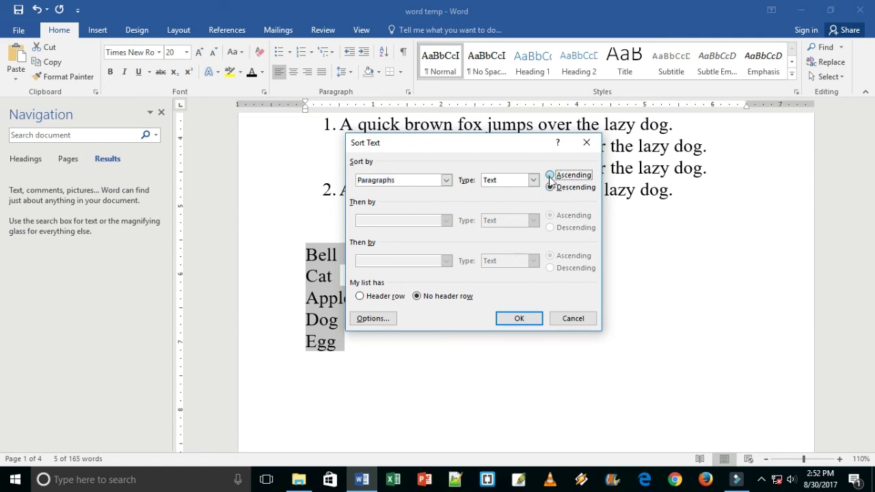
{"action": "left_click", "coordinate": [514, 320]}
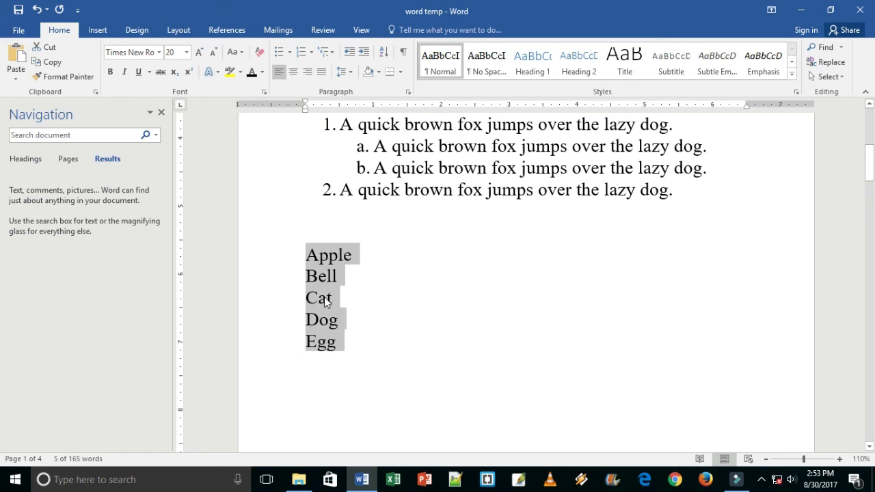
{"action": "left_click", "coordinate": [345, 350]}
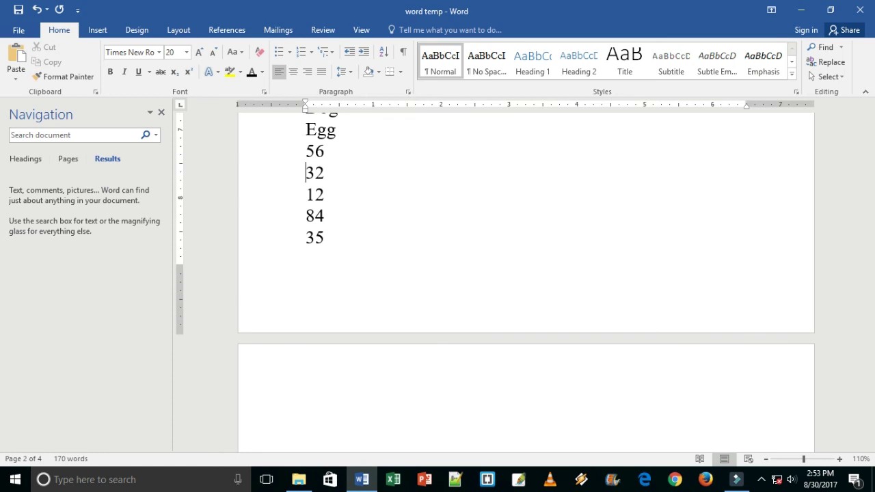
Sort the numbers 56, 32, 12, 84, 35 in descending order to 84, 56, 35, 32, 12.
{"action": "scroll", "coordinate": [352, 205], "scroll_direction": "up", "scroll_amount": 1}
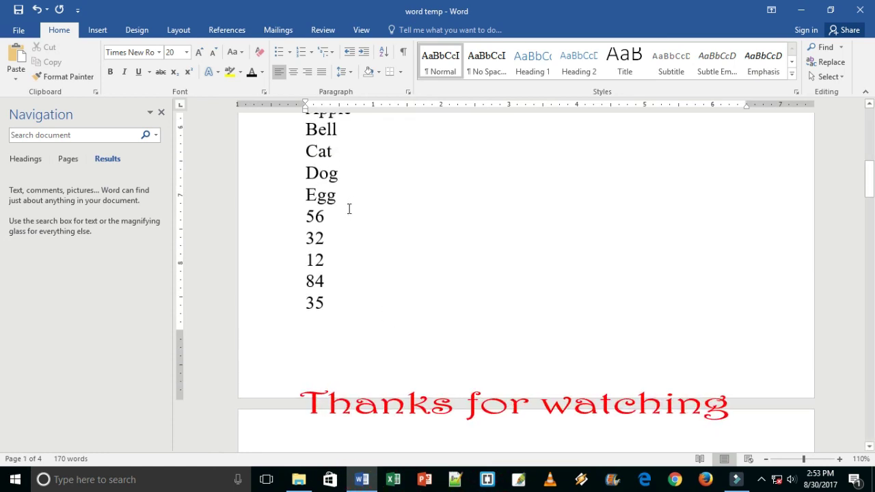
{"action": "left_click_drag", "start_coordinate": [292, 218], "coordinate": [335, 314]}
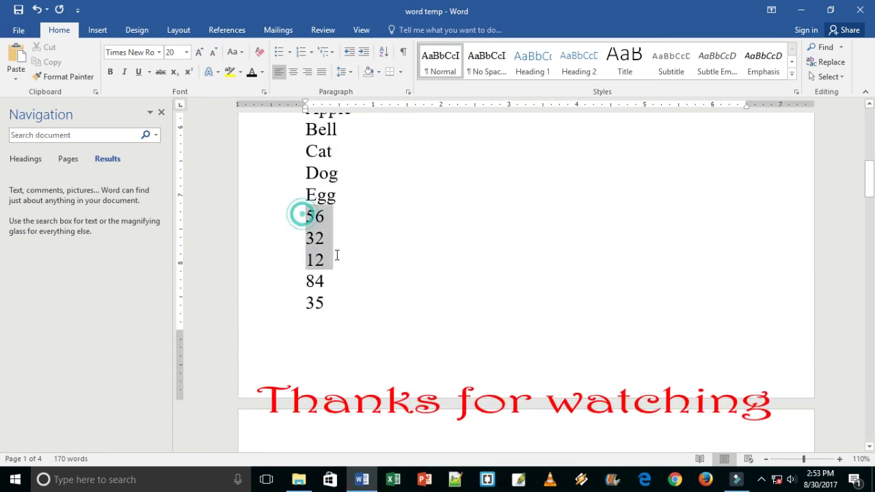
{"action": "left_click", "coordinate": [384, 52]}
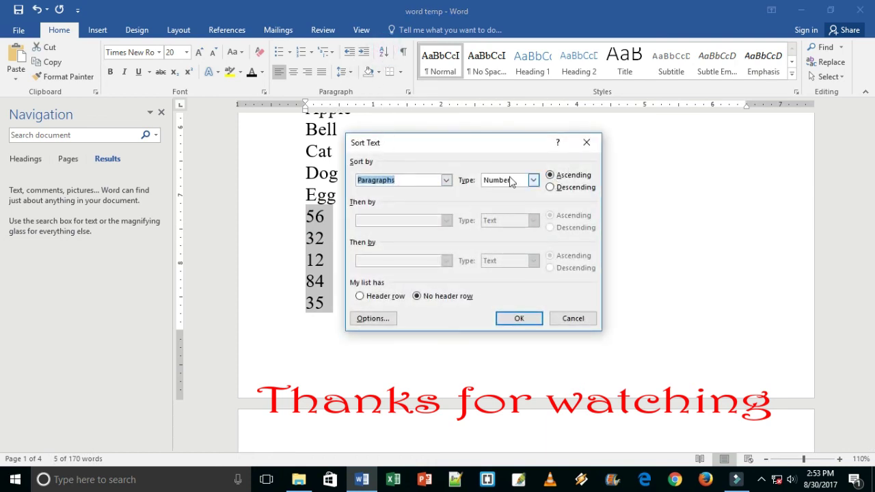
{"action": "left_click_drag", "start_coordinate": [490, 140], "coordinate": [540, 142]}
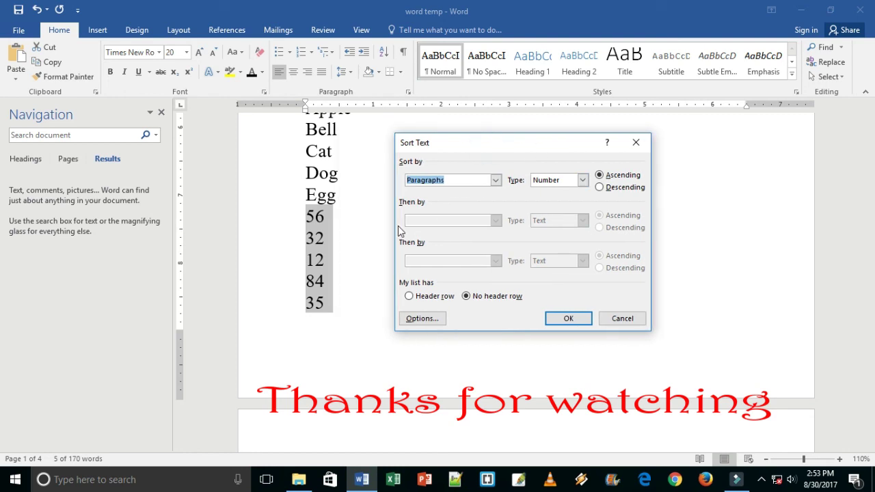
{"action": "left_click", "coordinate": [610, 188]}
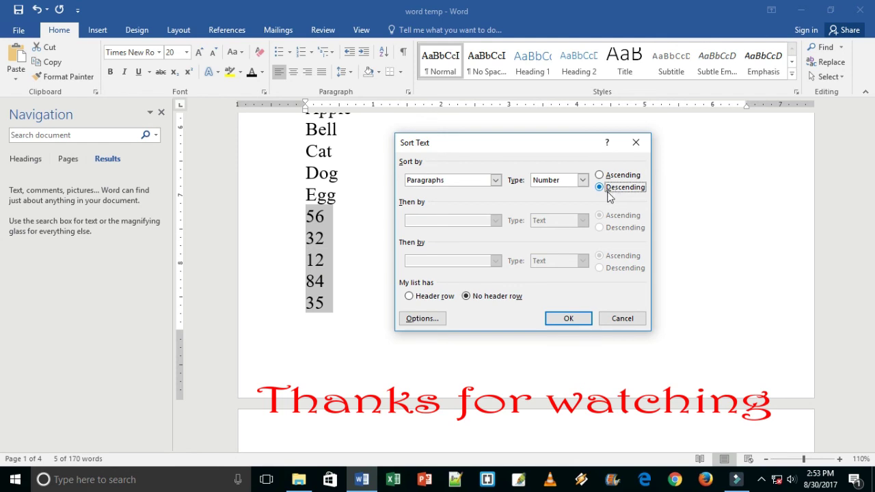
{"action": "left_click", "coordinate": [562, 318]}
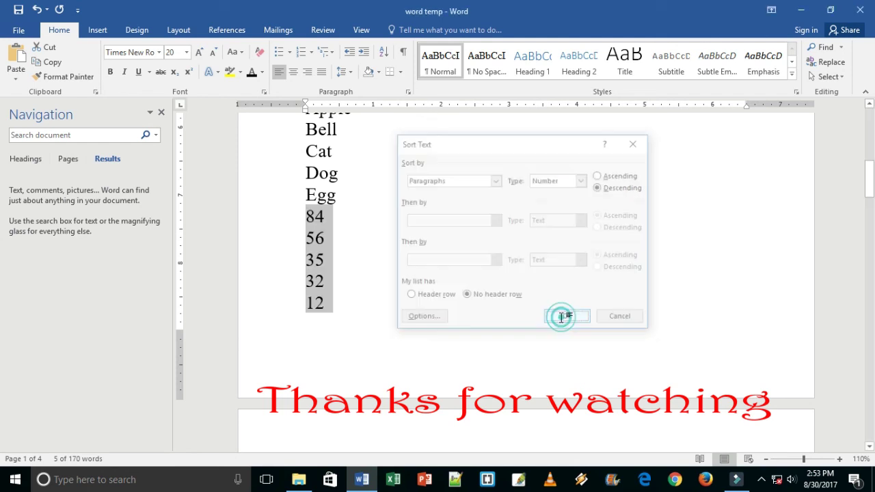
{"action": "left_click", "coordinate": [325, 219]}
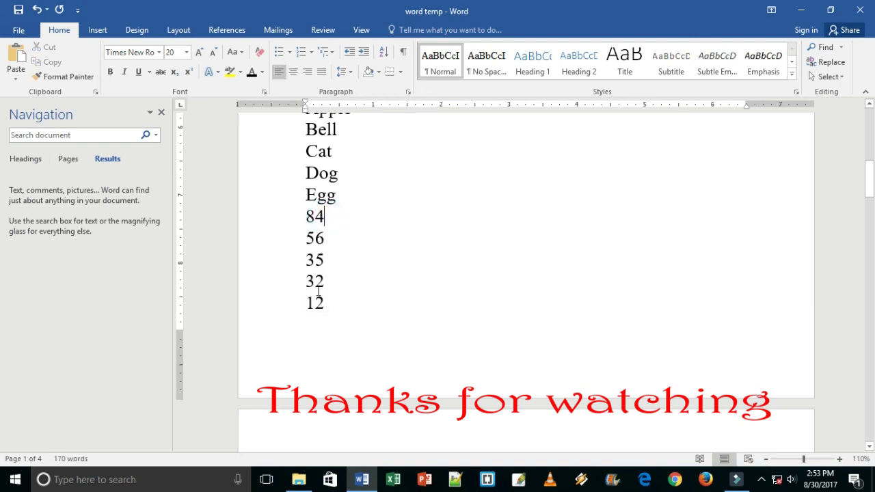
{"action": "scroll", "coordinate": [458, 294], "scroll_direction": "up", "scroll_amount": 2}
{"action": "scroll", "coordinate": [458, 294], "scroll_direction": "up", "scroll_amount": 2}
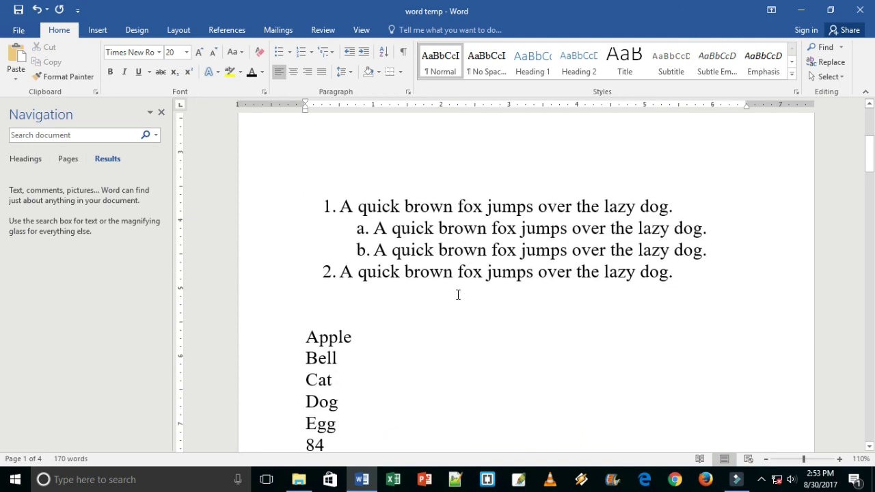
{"action": "scroll", "coordinate": [458, 294], "scroll_direction": "up", "scroll_amount": 2}
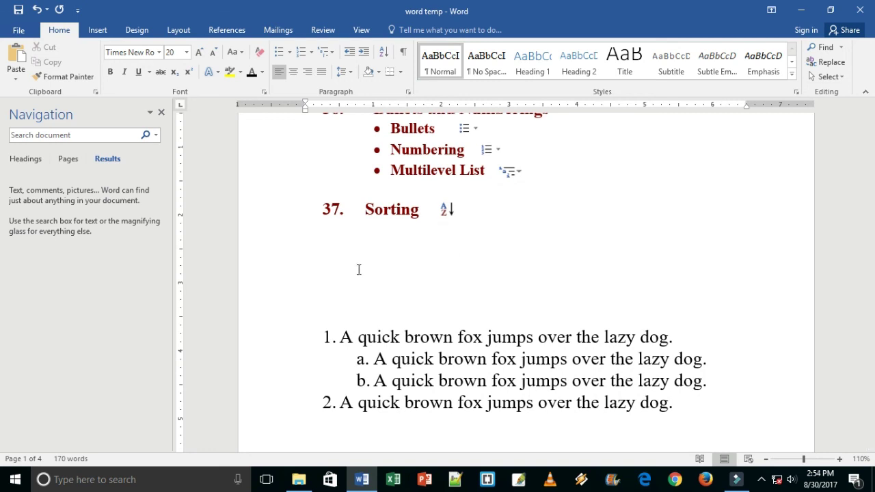